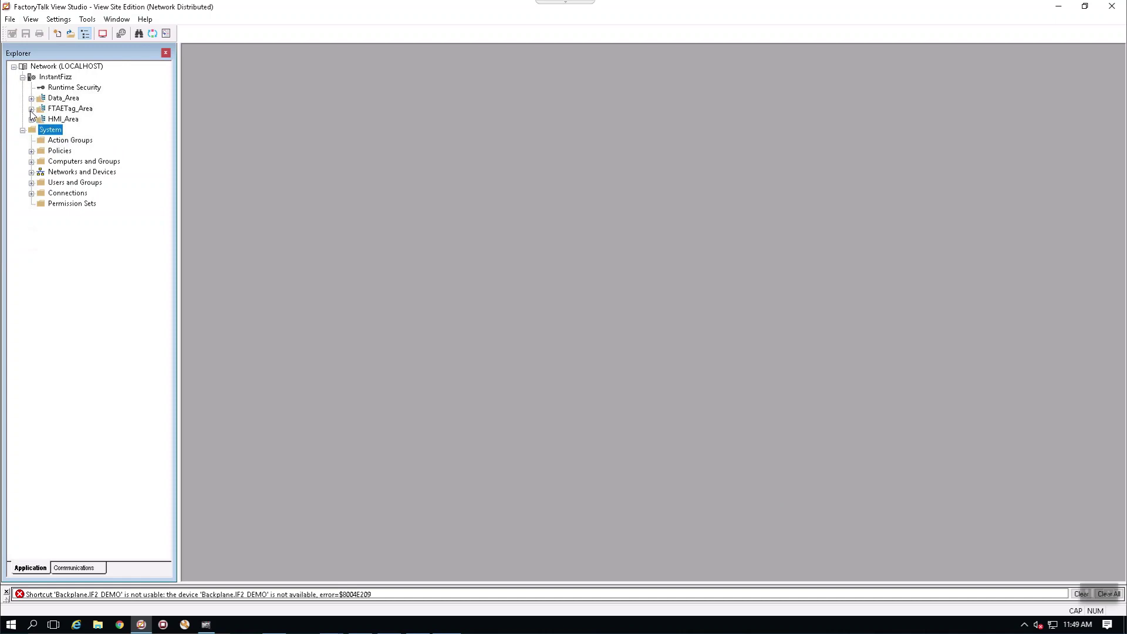
Open the Alarm and Event Setup of FTAETag_Server under FTAETag_Area.
{"action": "left_click", "coordinate": [31, 109]}
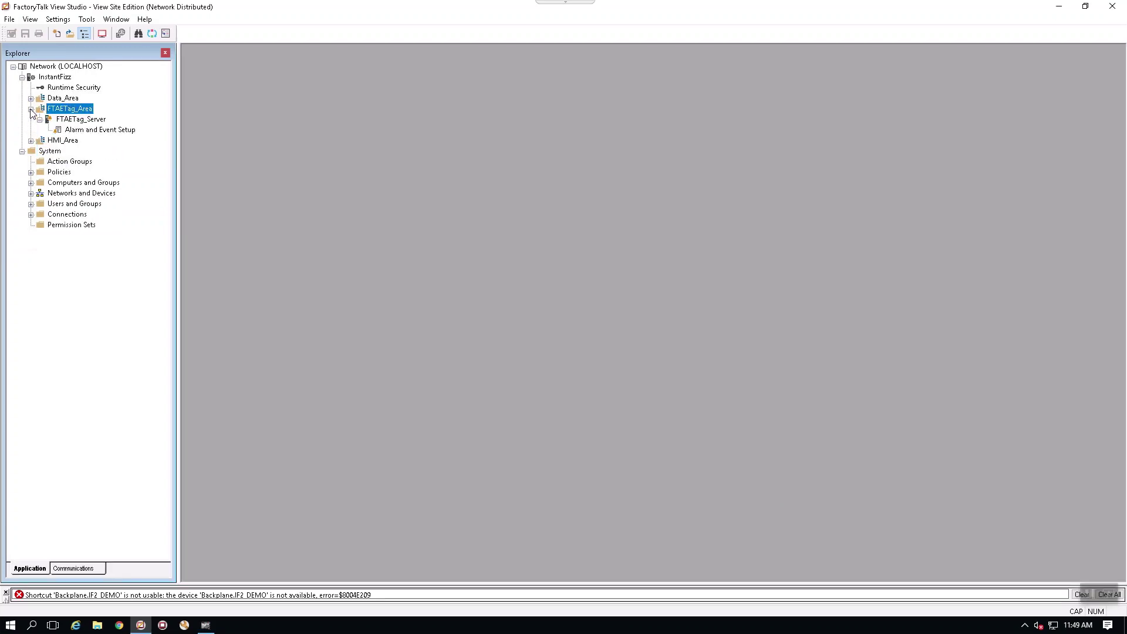
{"action": "left_click", "coordinate": [80, 130]}
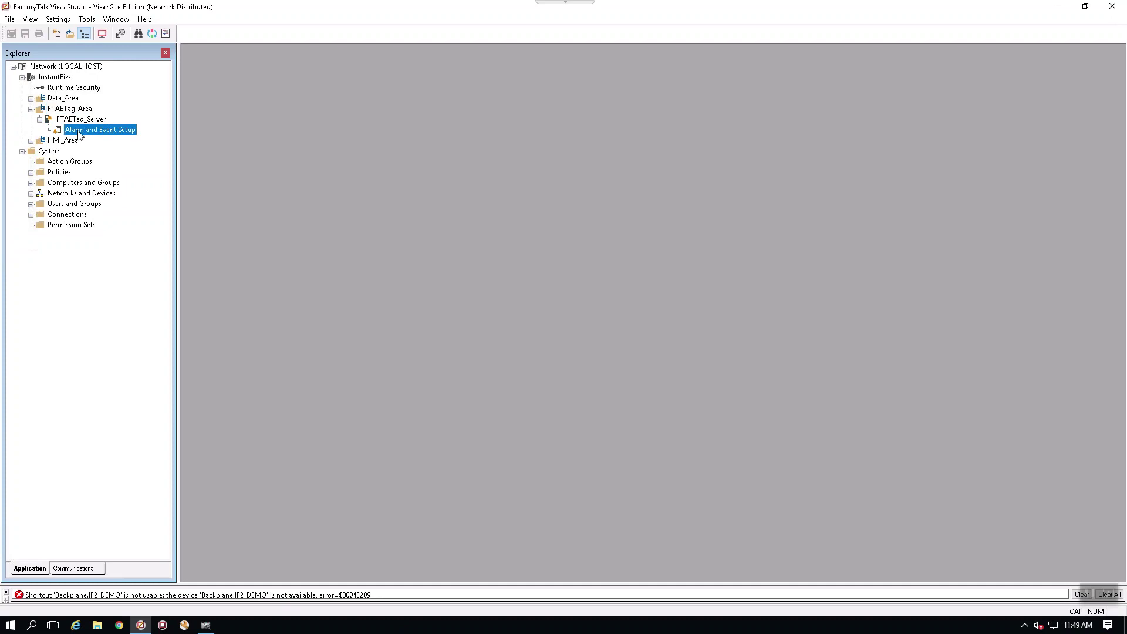
{"action": "right_click", "coordinate": [123, 134]}
{"action": "left_click", "coordinate": [136, 139]}
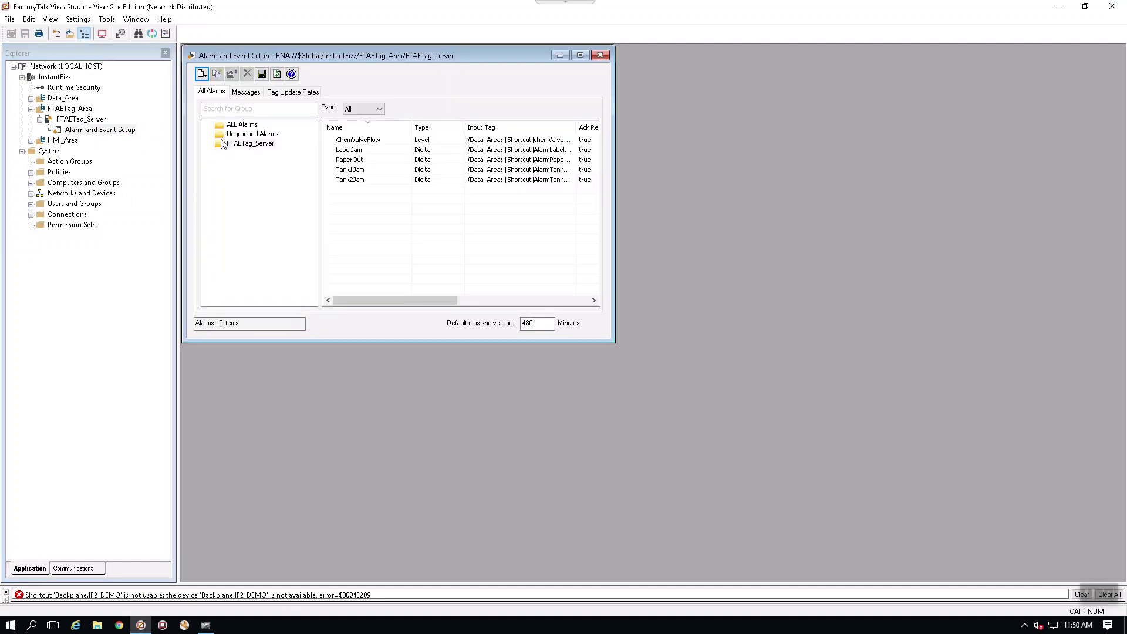
Create a new digital alarm and name it ALARM_TEST.
{"action": "left_click", "coordinate": [202, 77]}
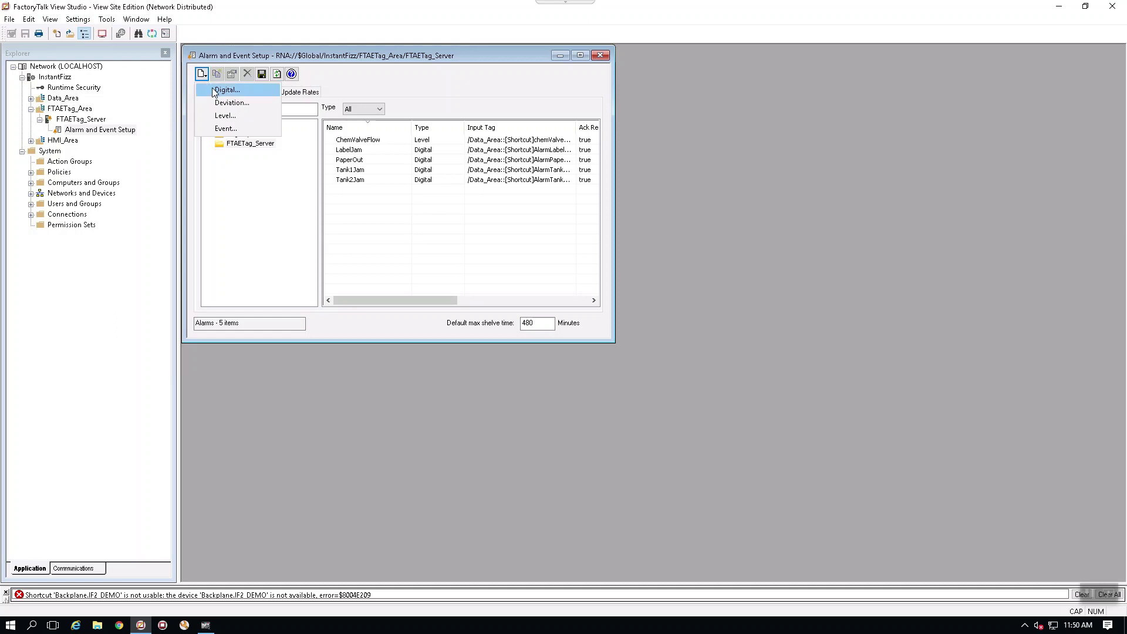
{"action": "left_click", "coordinate": [201, 75]}
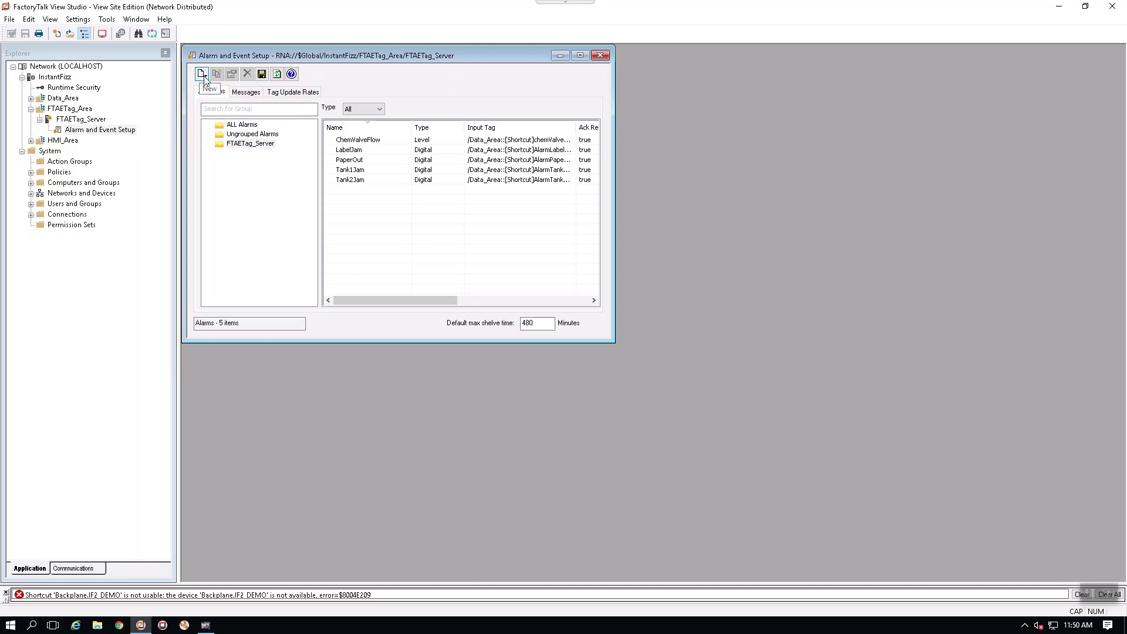
{"action": "left_click", "coordinate": [202, 76]}
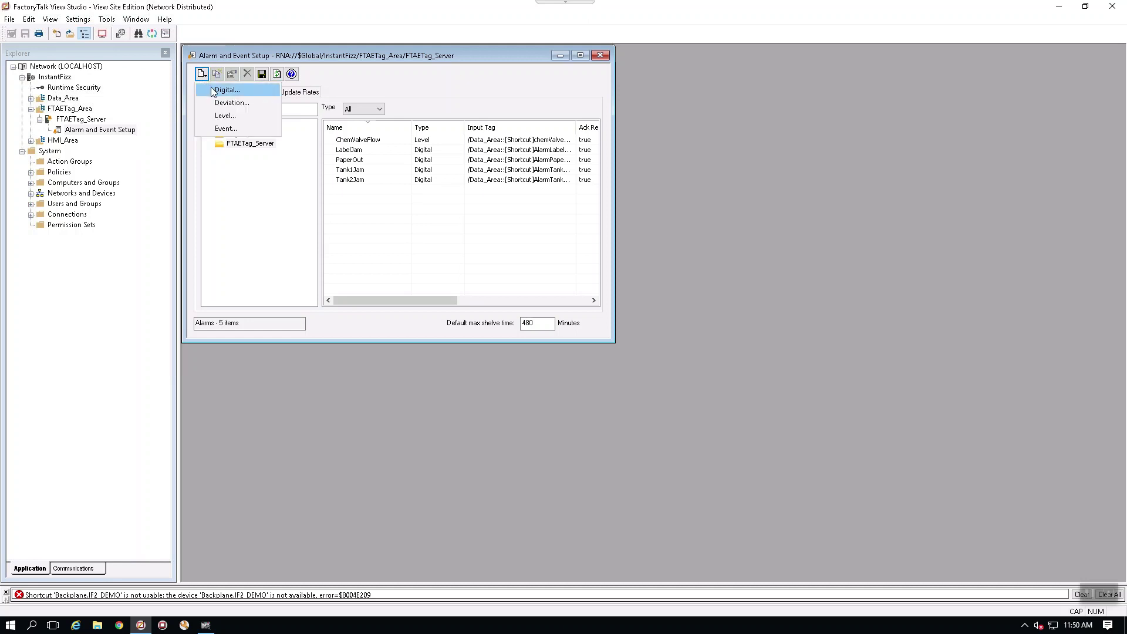
{"action": "left_click", "coordinate": [212, 91]}
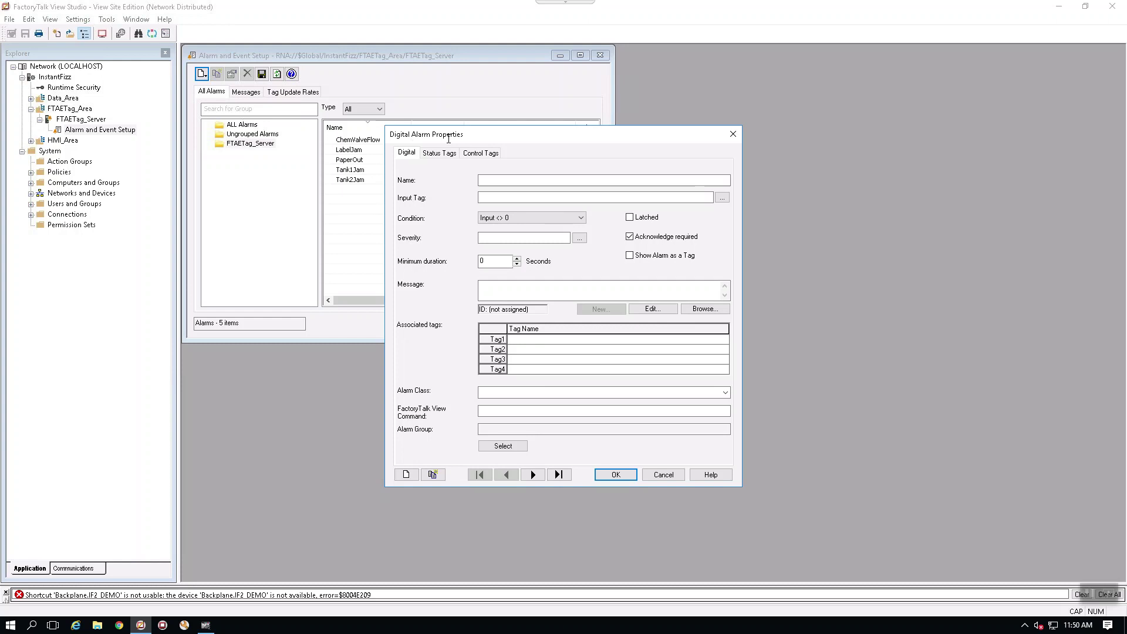
{"action": "left_click", "coordinate": [496, 179]}
{"action": "type", "text": "ALARM_TE"}
Assign AlarmTrigger[0] from the online EMULATE tags in Data_Area as the alarm's input tag.
{"action": "left_click", "coordinate": [522, 199]}
{"action": "left_click", "coordinate": [723, 198]}
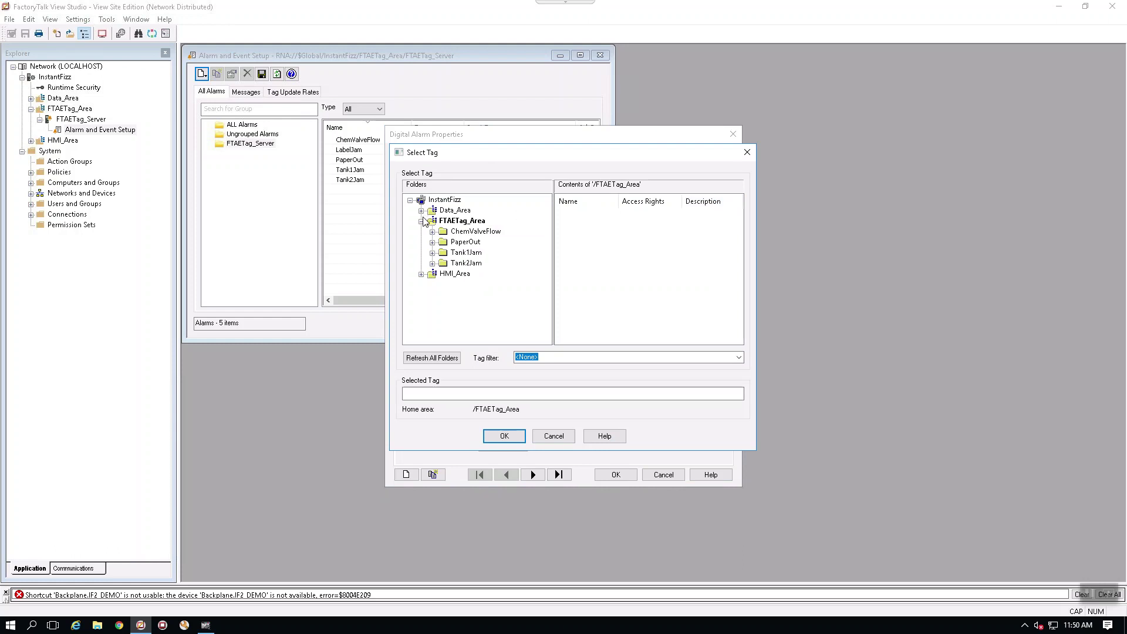
{"action": "left_click", "coordinate": [421, 221]}
{"action": "left_click", "coordinate": [421, 210]}
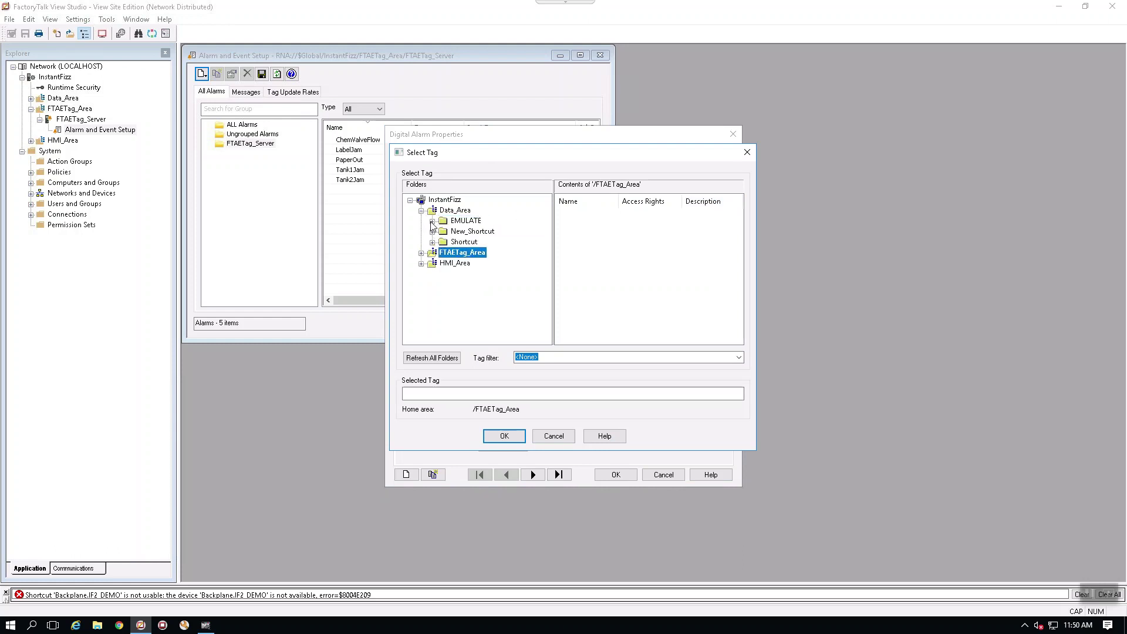
{"action": "left_click", "coordinate": [432, 221]}
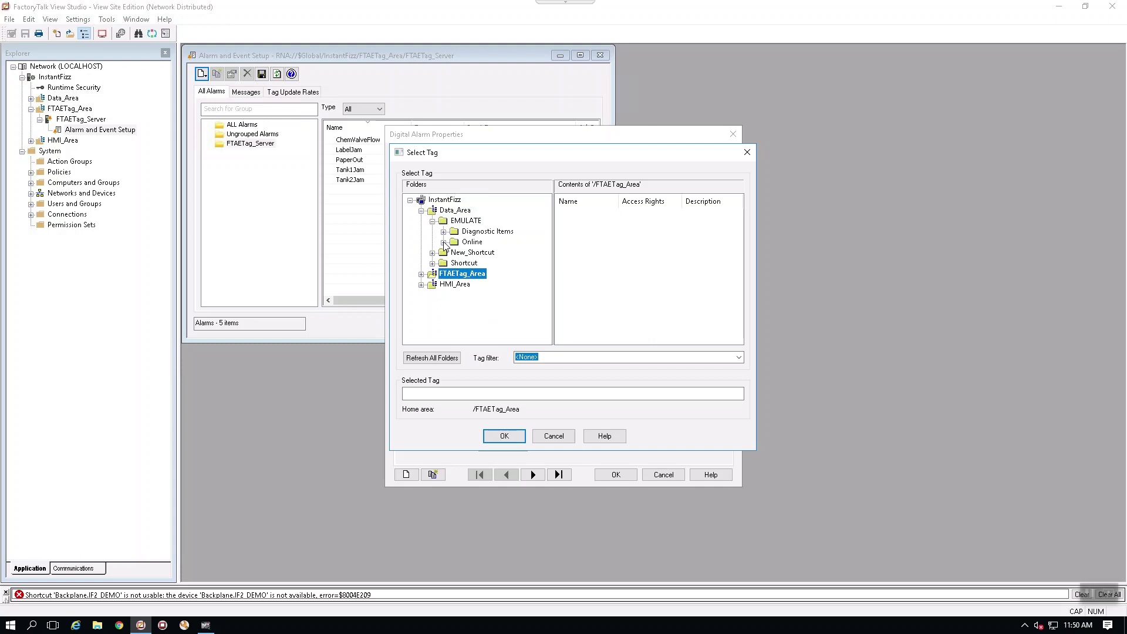
{"action": "left_click", "coordinate": [444, 242]}
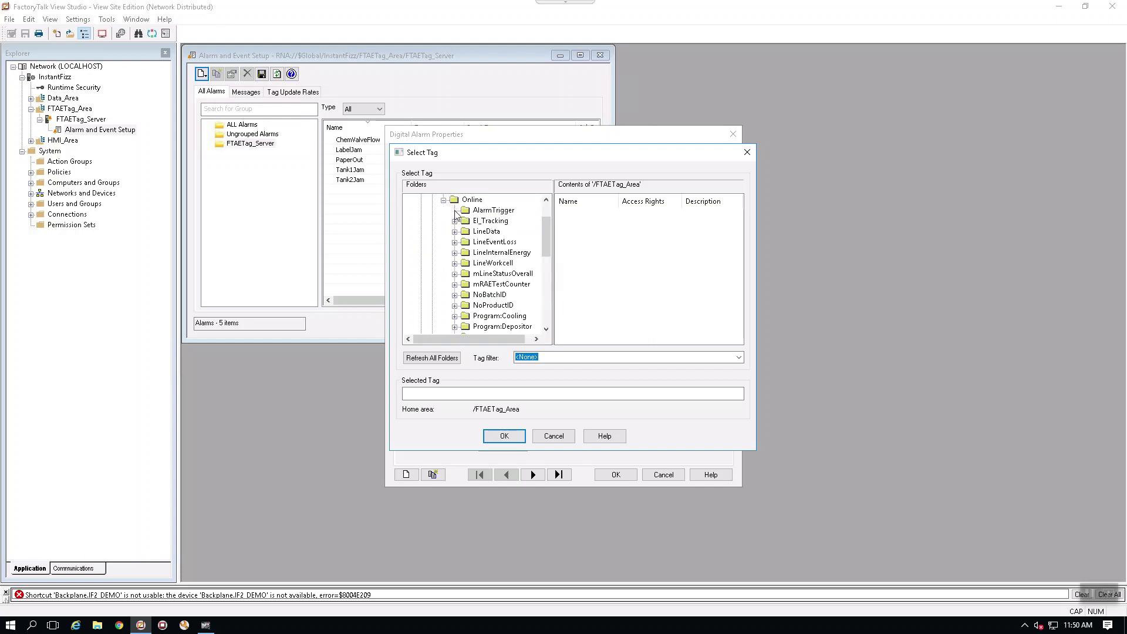
{"action": "left_click", "coordinate": [486, 211]}
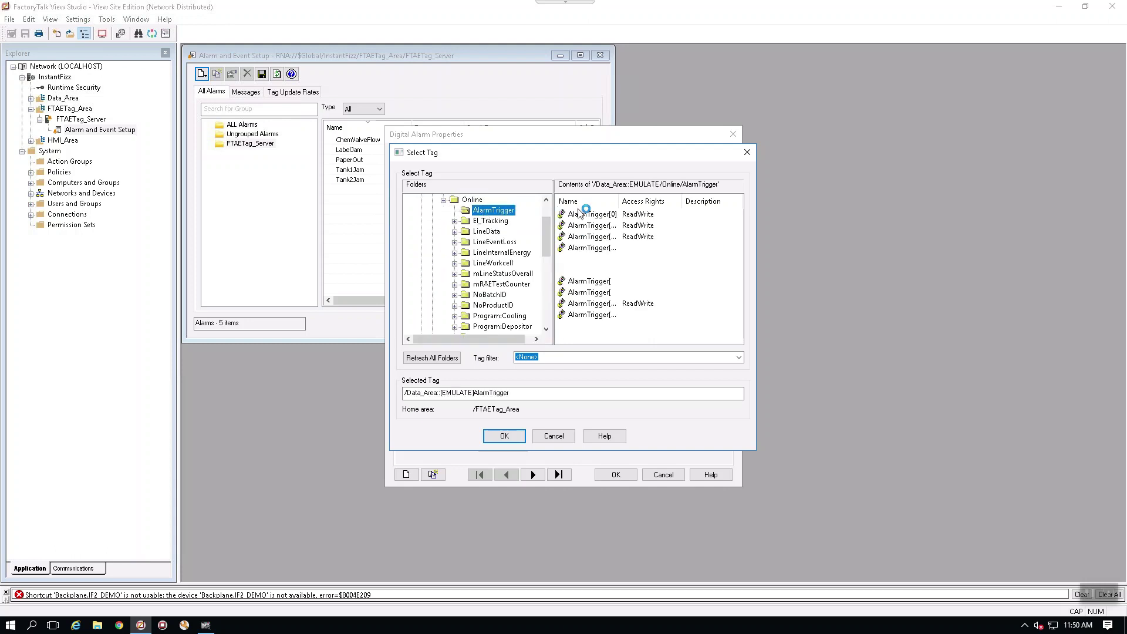
{"action": "double_click", "coordinate": [602, 215]}
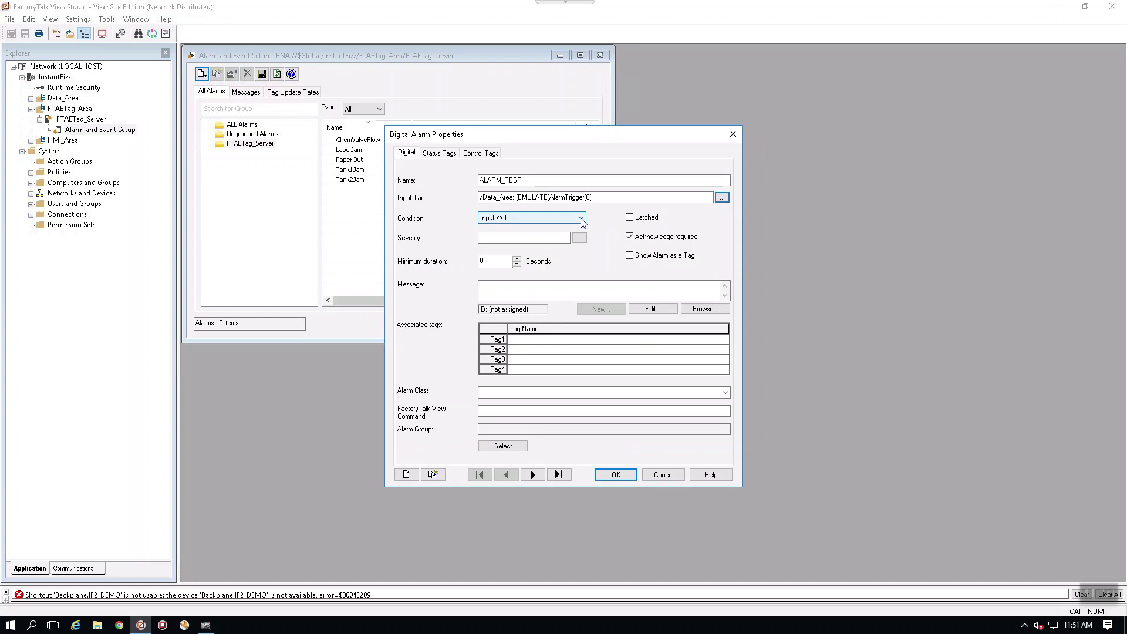
Keep the alarm condition Input <> 0, and set the severity to 500 and the minimum duration to 2 seconds.
{"action": "left_click", "coordinate": [581, 219]}
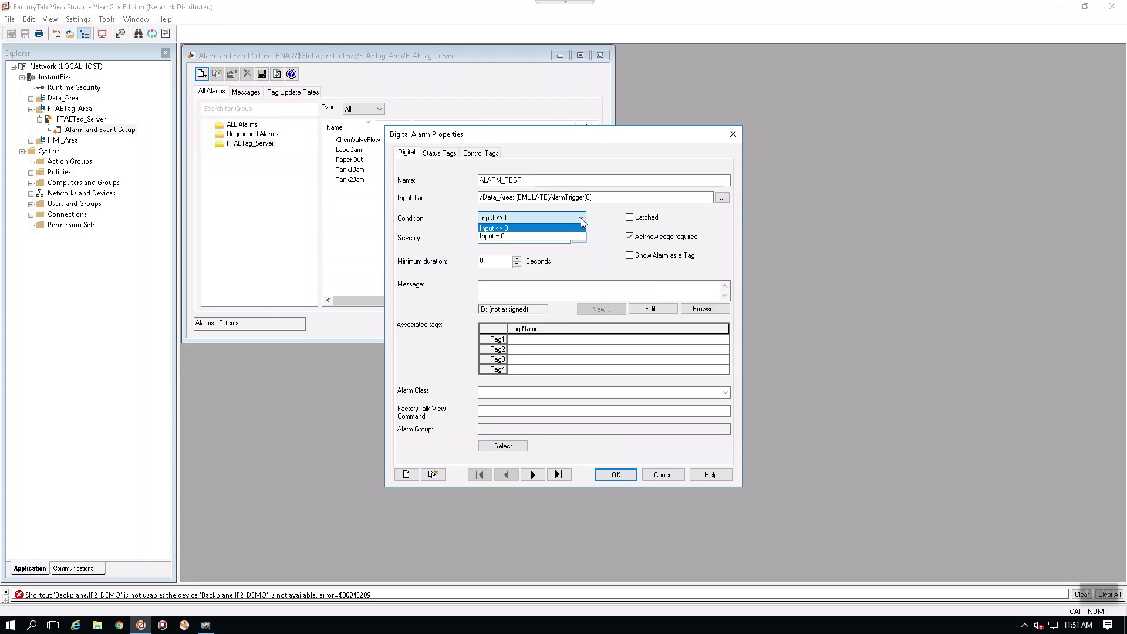
{"action": "left_click", "coordinate": [581, 220]}
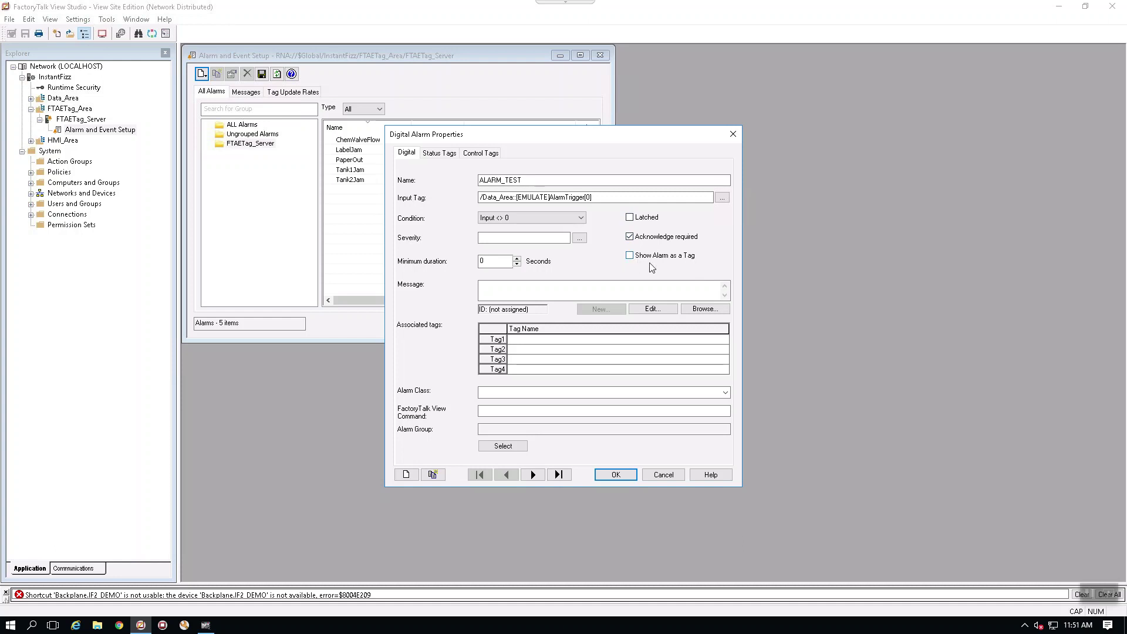
{"action": "left_click", "coordinate": [558, 237]}
{"action": "type", "text": "500"}
{"action": "left_click", "coordinate": [489, 260]}
{"action": "left_click", "coordinate": [517, 258]}
{"action": "left_click", "coordinate": [517, 259]}
Set the alarm message to "THIS IS THE TEST ALARM", leaving alarm class, FactoryTalk View command and alarm group empty.
{"action": "left_click", "coordinate": [509, 286]}
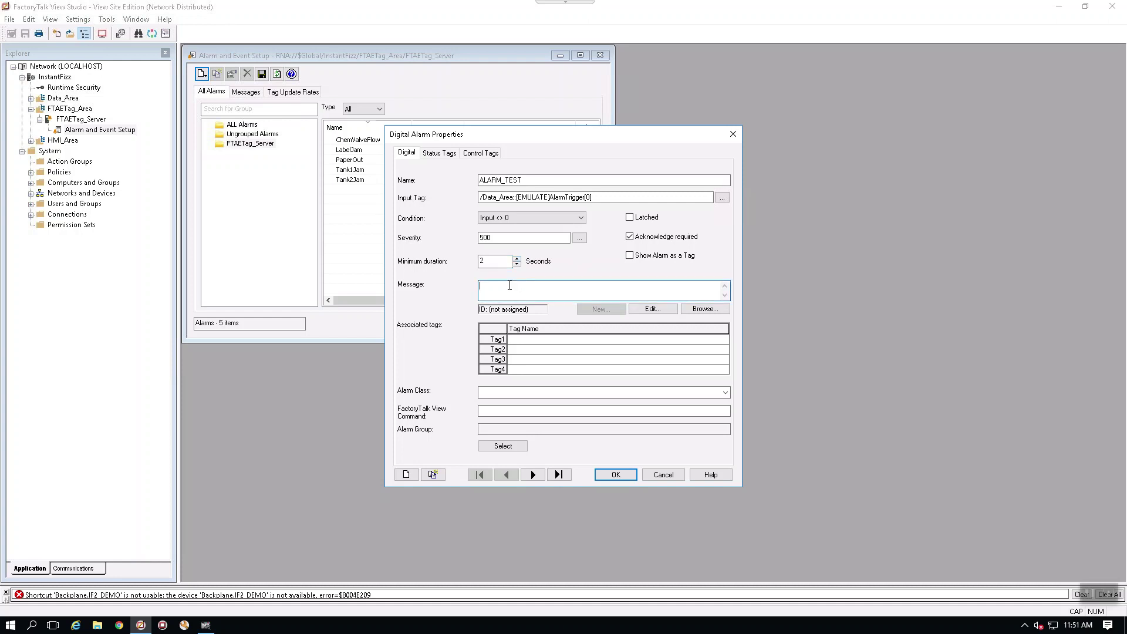
{"action": "type", "text": "THIS IS THE TEST ALARM"}
{"action": "left_click", "coordinate": [726, 392]}
{"action": "left_click", "coordinate": [726, 393]}
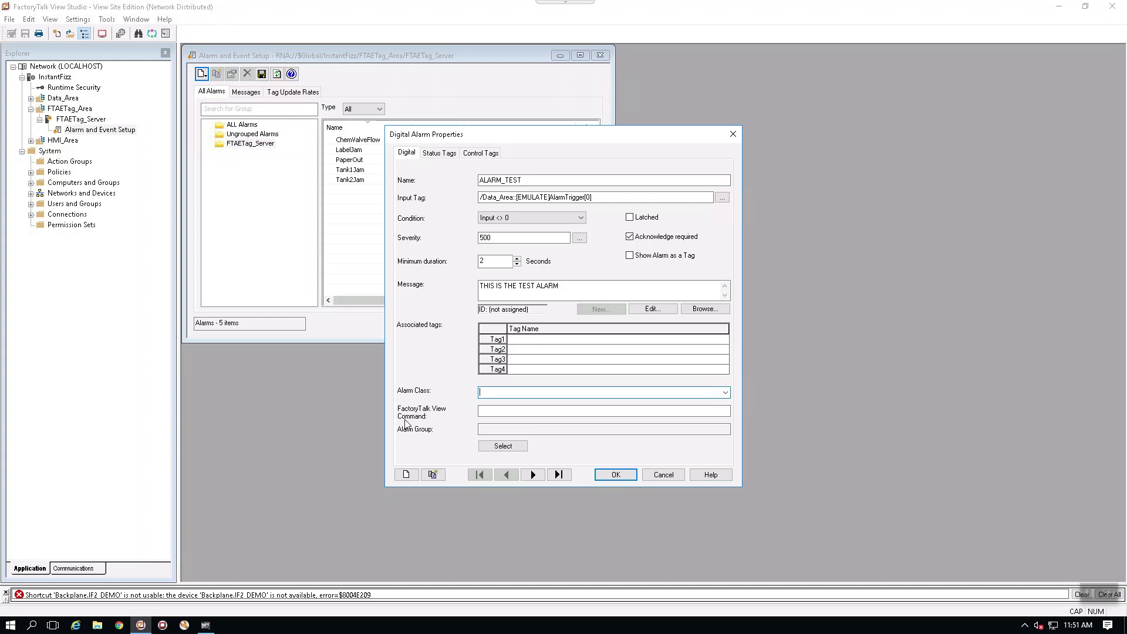
{"action": "left_click", "coordinate": [492, 413]}
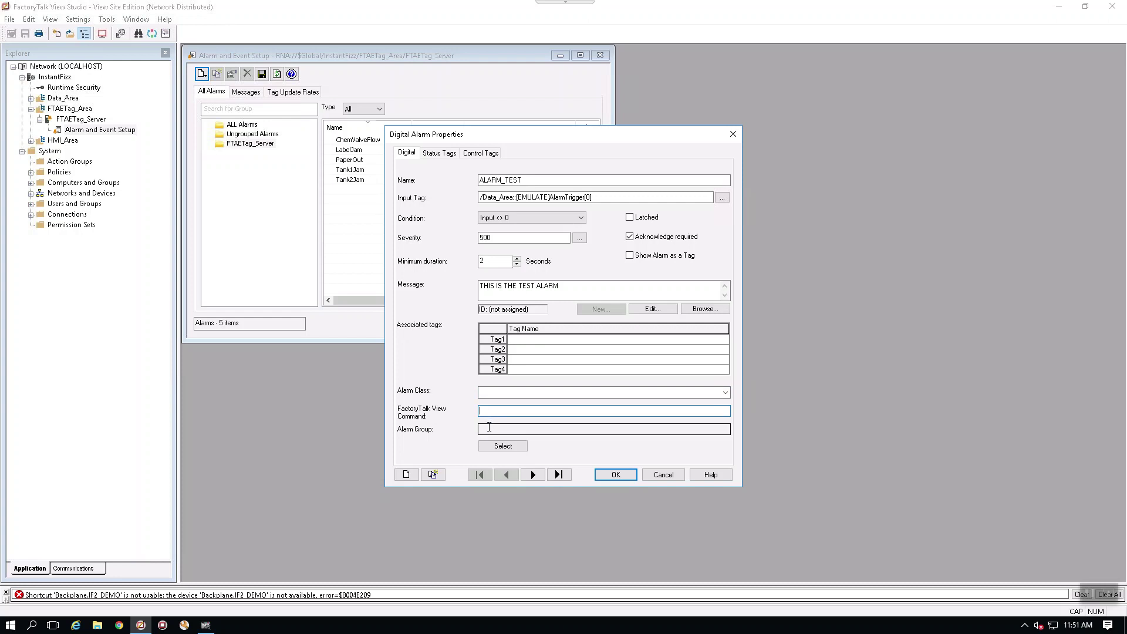
{"action": "left_click", "coordinate": [504, 429]}
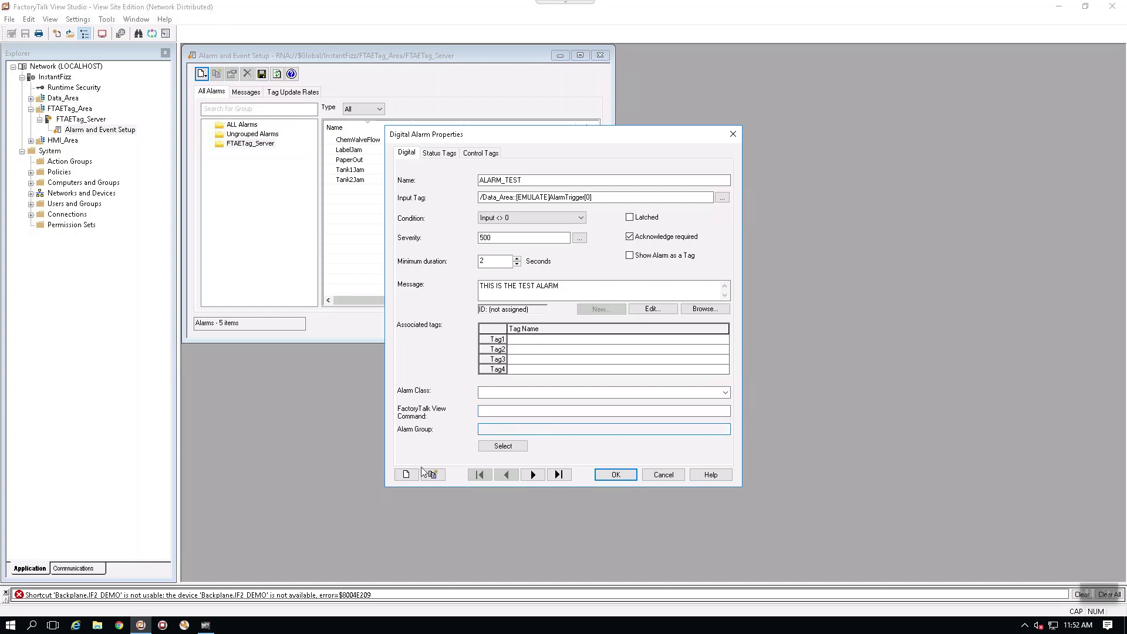
Accept the new ALARM_TEST definition and save the alarm setup.
{"action": "left_click", "coordinate": [616, 475]}
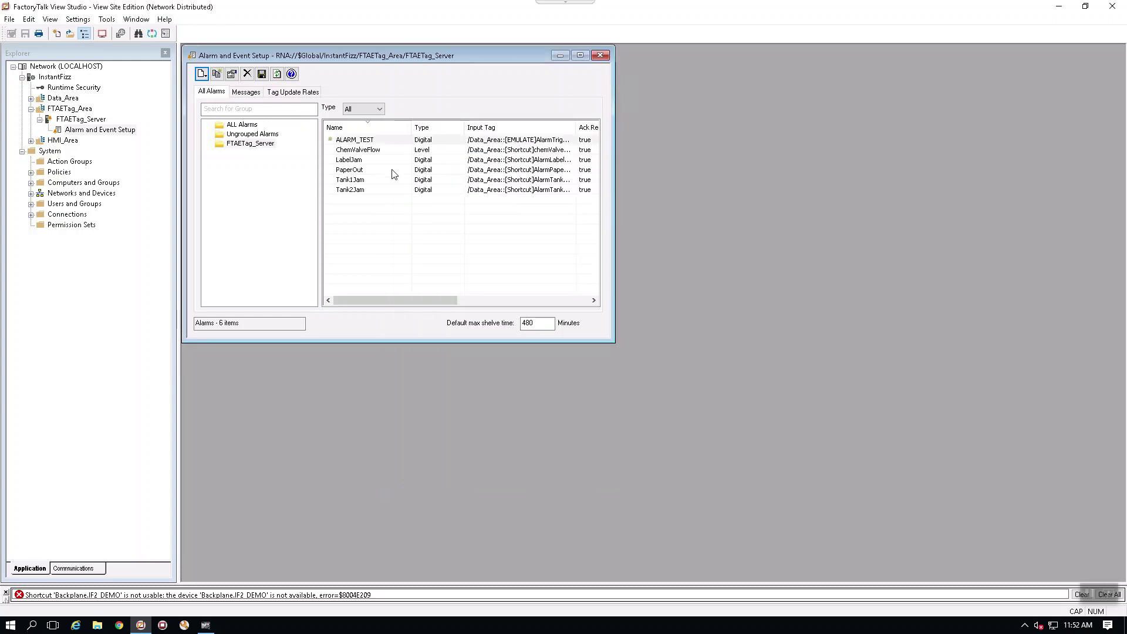
{"action": "left_click", "coordinate": [363, 142]}
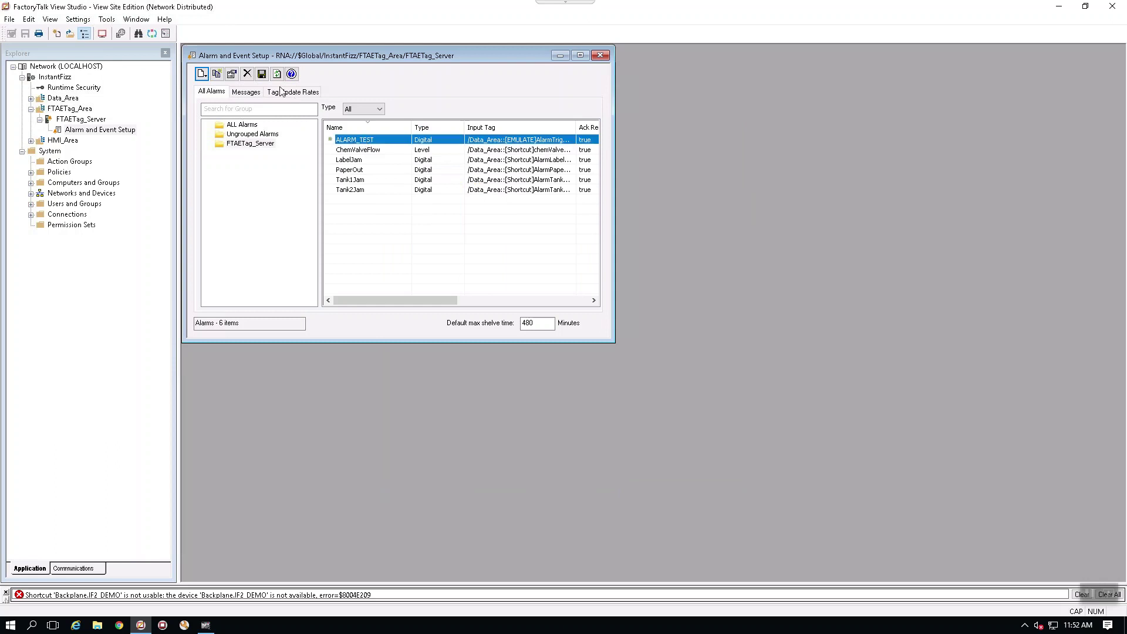
{"action": "left_click", "coordinate": [262, 74]}
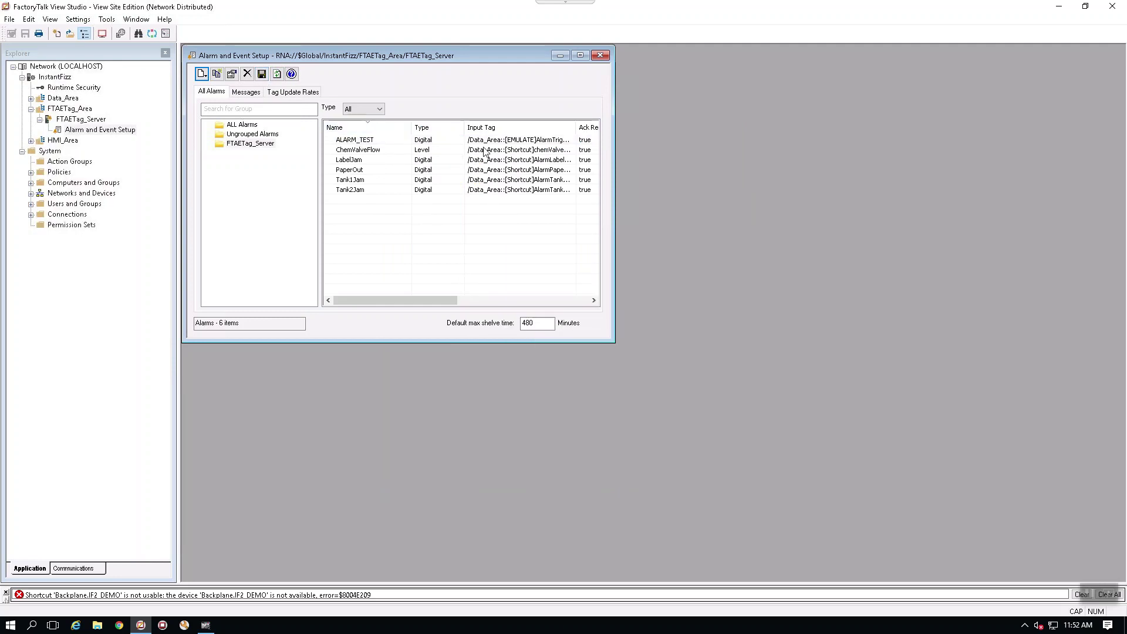
Maximize the Alarm and Event Setup window and widen the Input Tag column to show full tag paths.
{"action": "left_click", "coordinate": [580, 56]}
{"action": "left_click_drag", "start_coordinate": [570, 111], "coordinate": [649, 108]}
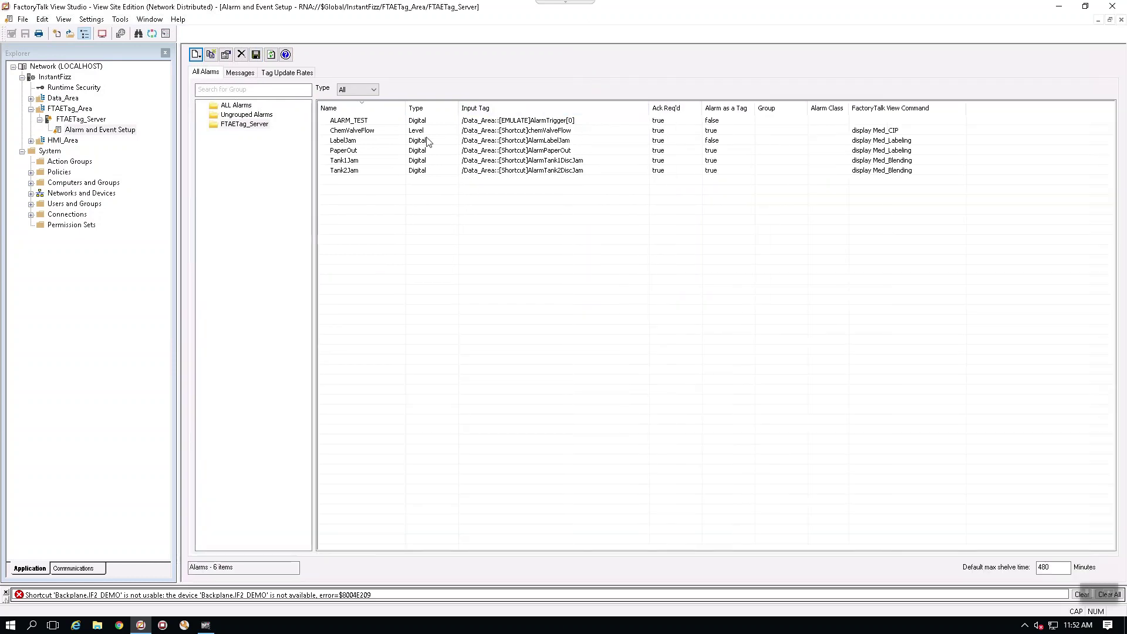
Review the properties of ALARM_TEST, close them without changes, and refresh the alarm list.
{"action": "left_click", "coordinate": [562, 123]}
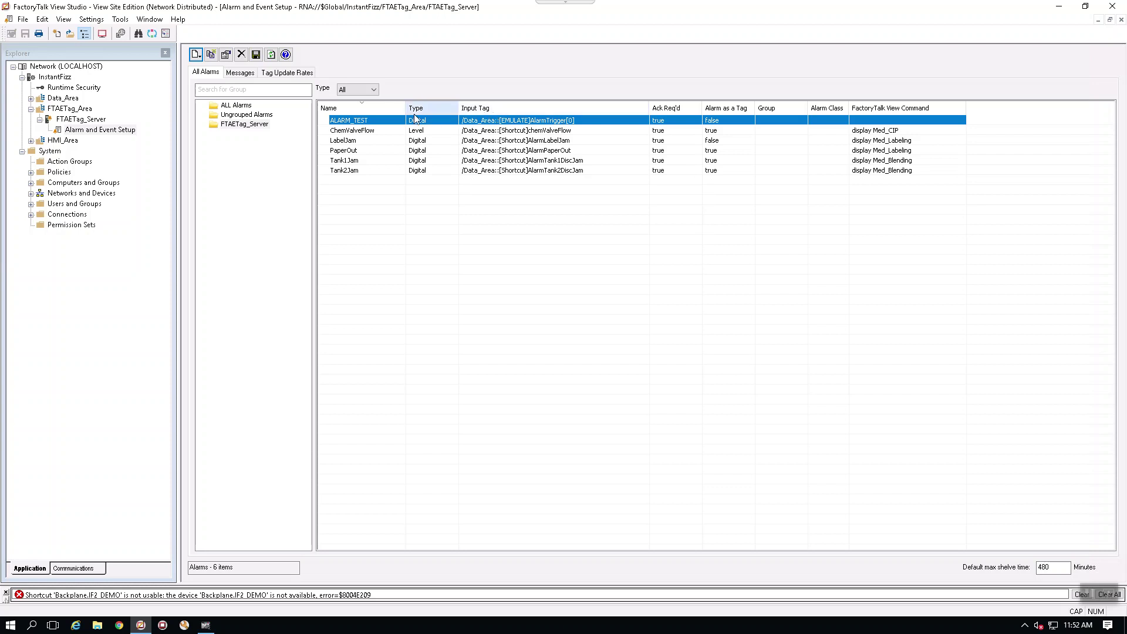
{"action": "left_click", "coordinate": [228, 55]}
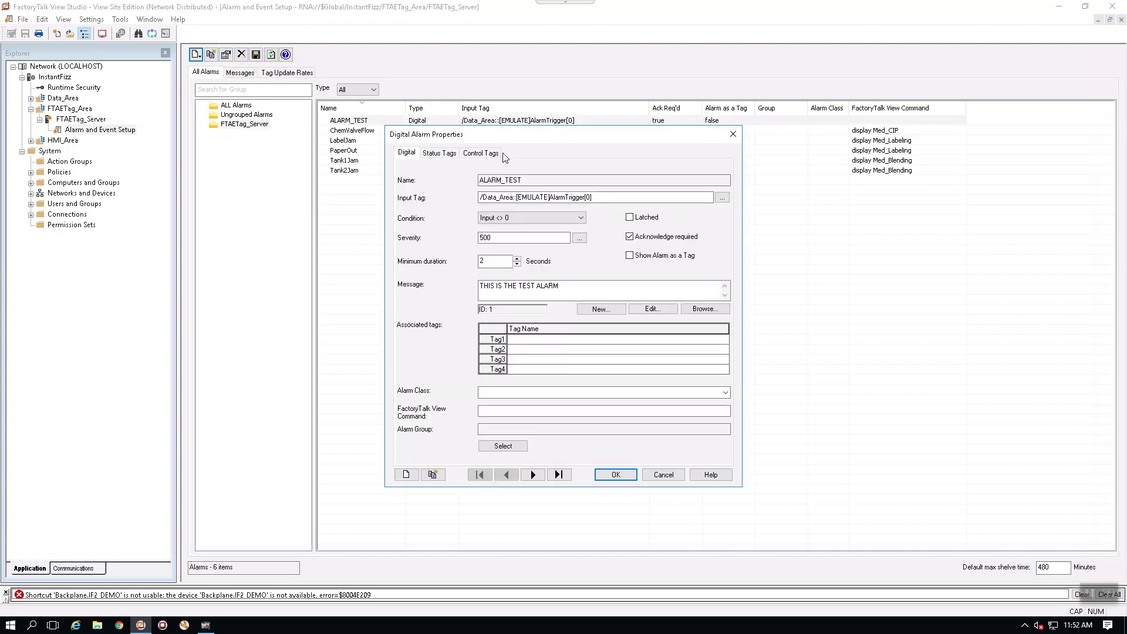
{"action": "left_click", "coordinate": [733, 134]}
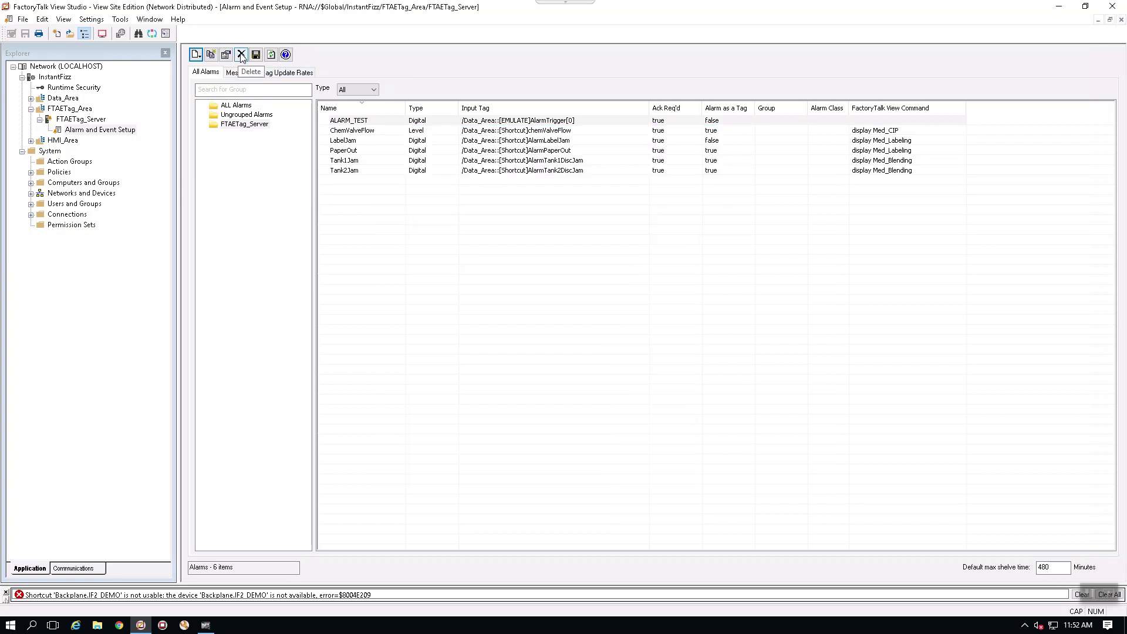
{"action": "left_click", "coordinate": [272, 57]}
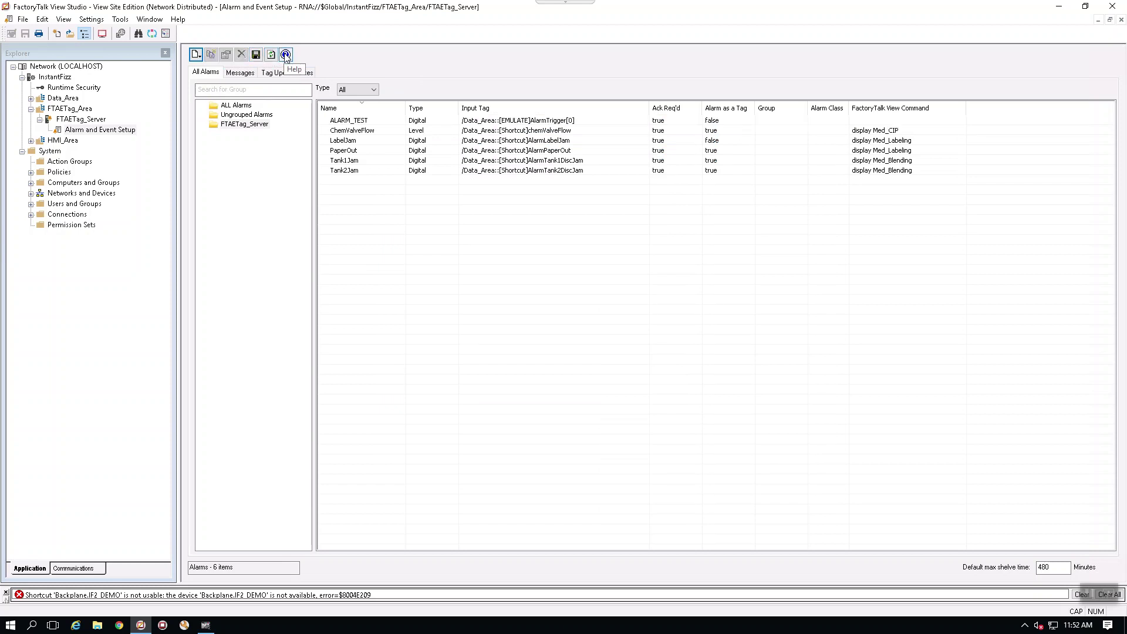